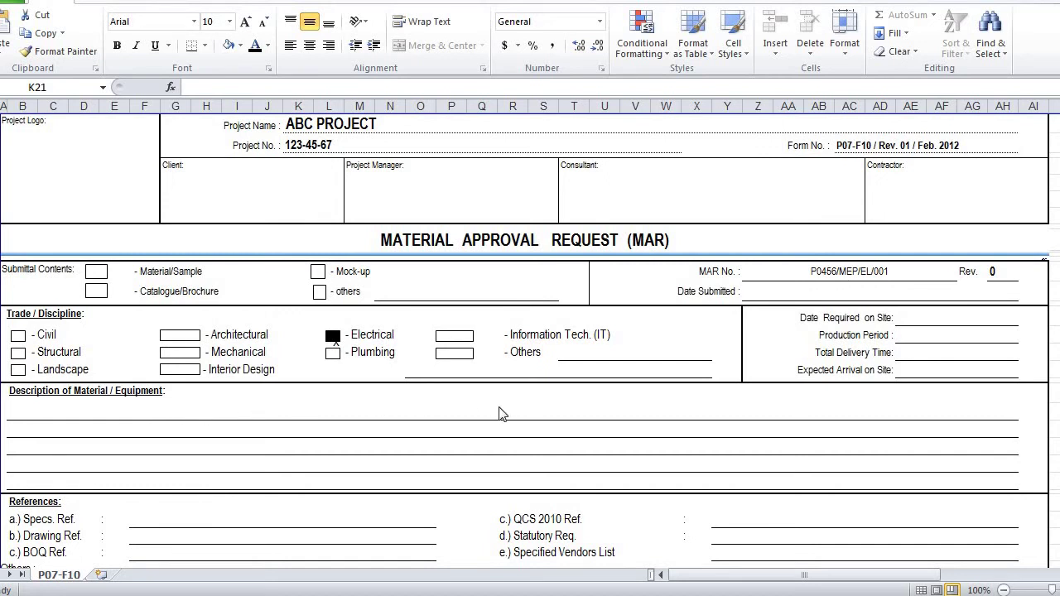
Step: Type 'DISTRIBUTION BOARD 6 WAYS TP' on the second Description of Material / Equipment line
{"action": "double_click", "coordinate": [213, 412]}
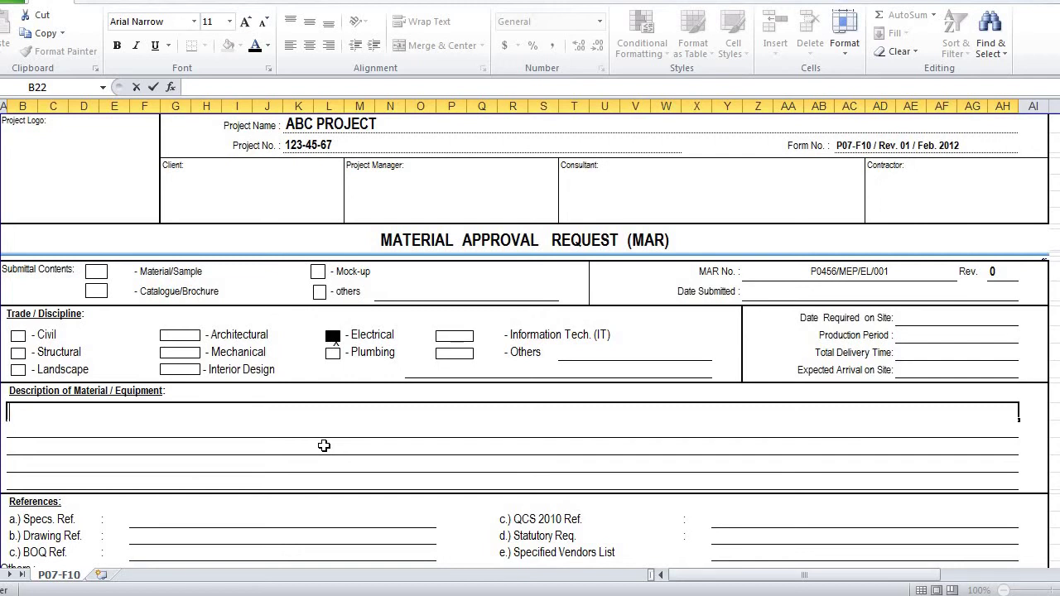
{"action": "left_click", "coordinate": [323, 445]}
{"action": "type", "text": "DI"}
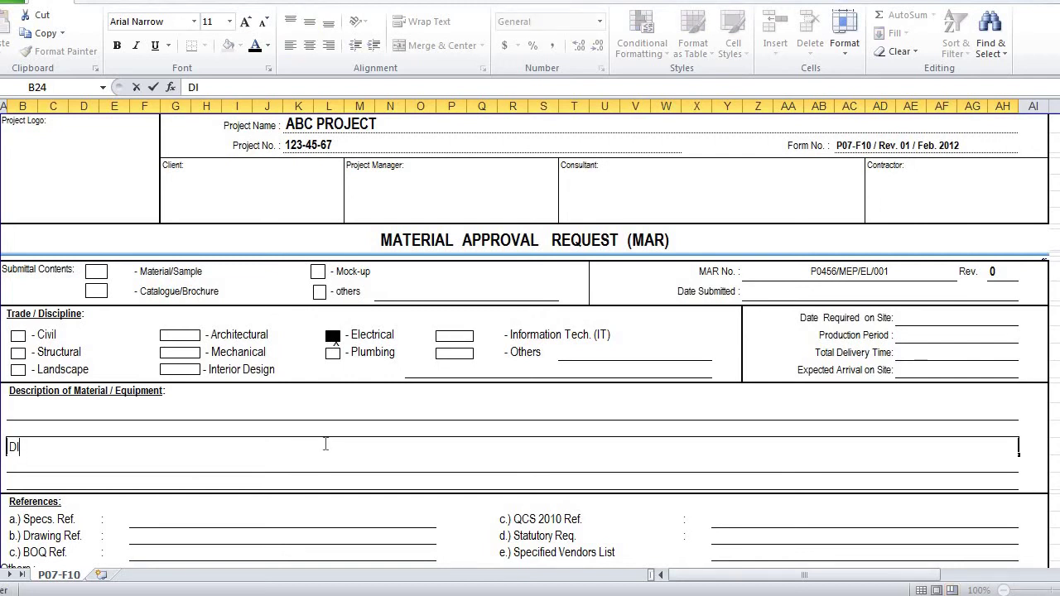
{"action": "type", "text": "STRIBUTION"}
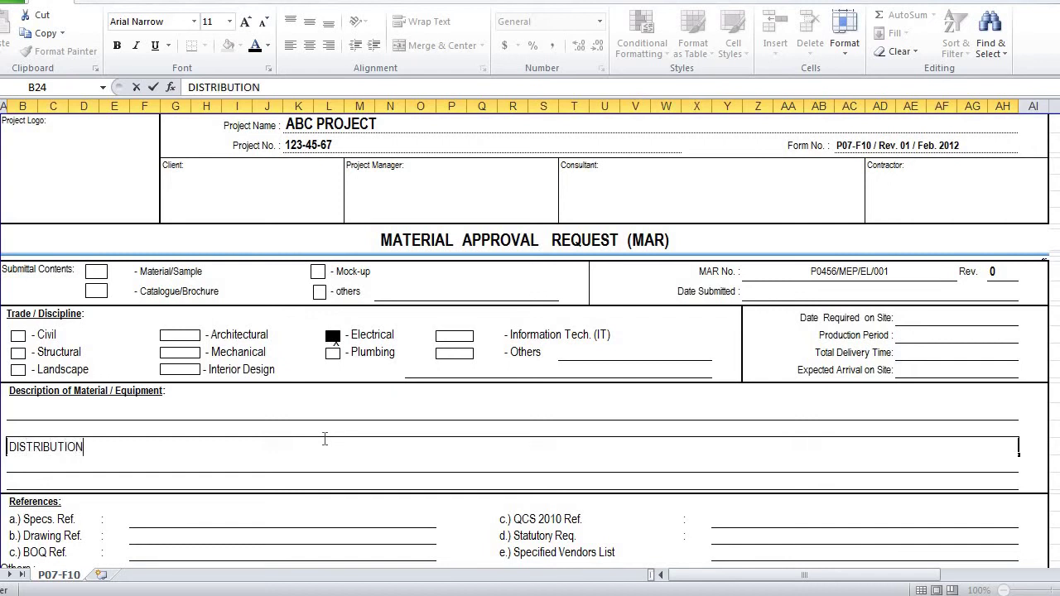
{"action": "type", "text": " BOARD 6 "}
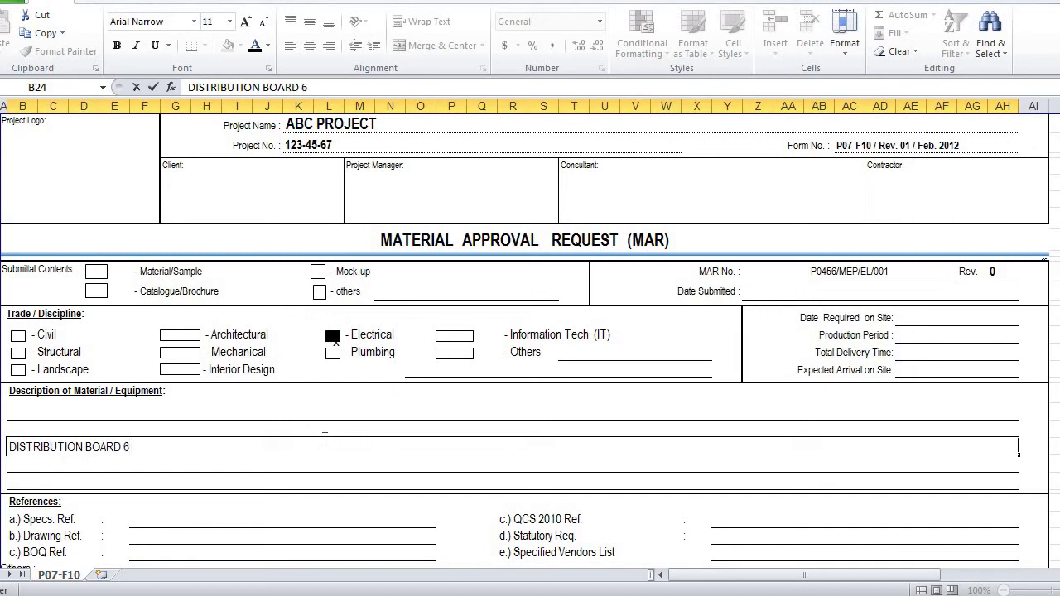
{"action": "type", "text": "WAYS TP - ABB"}
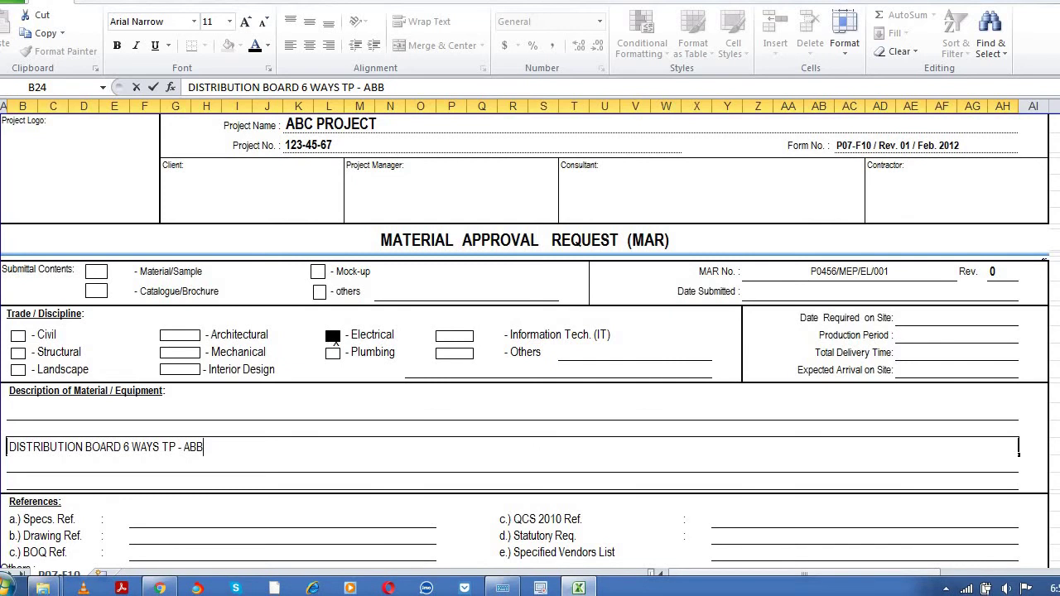
{"action": "scroll", "coordinate": [372, 479], "scroll_direction": "down", "scroll_amount": 2}
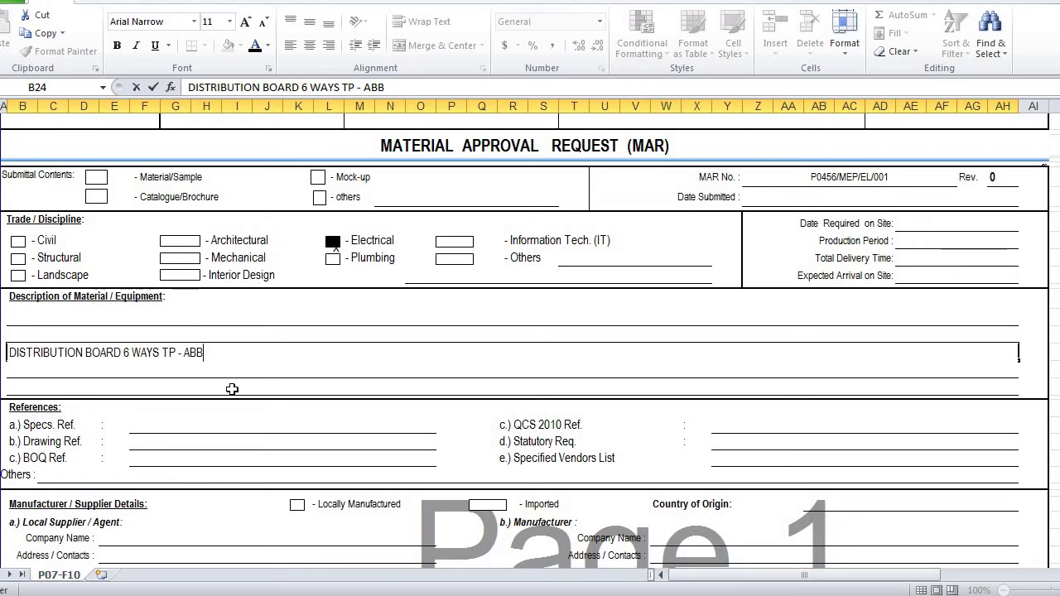
{"action": "left_click", "coordinate": [230, 388]}
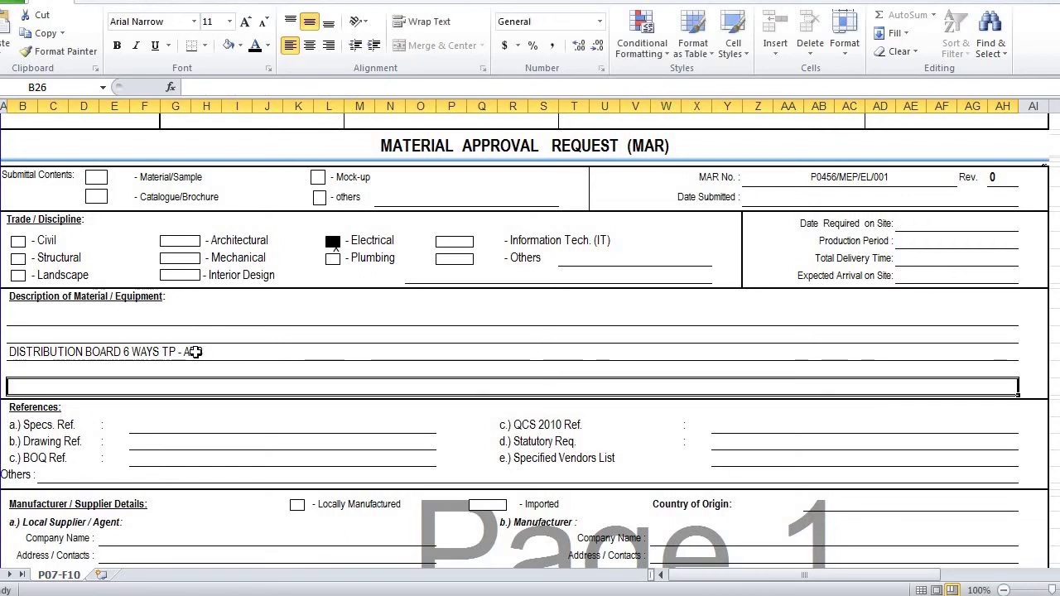
{"action": "left_click", "coordinate": [150, 354]}
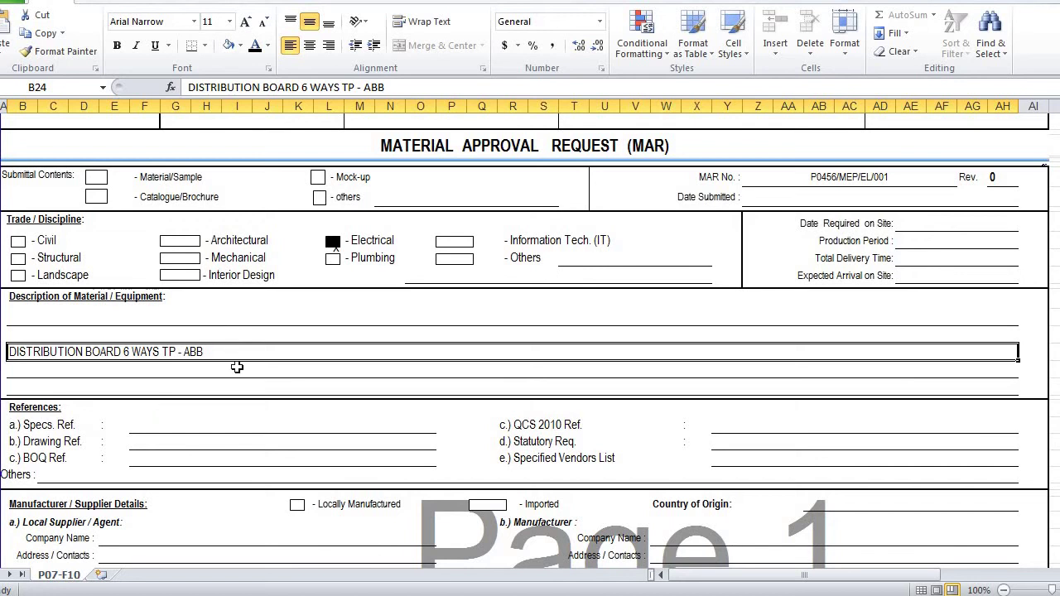
{"action": "left_click", "coordinate": [55, 428]}
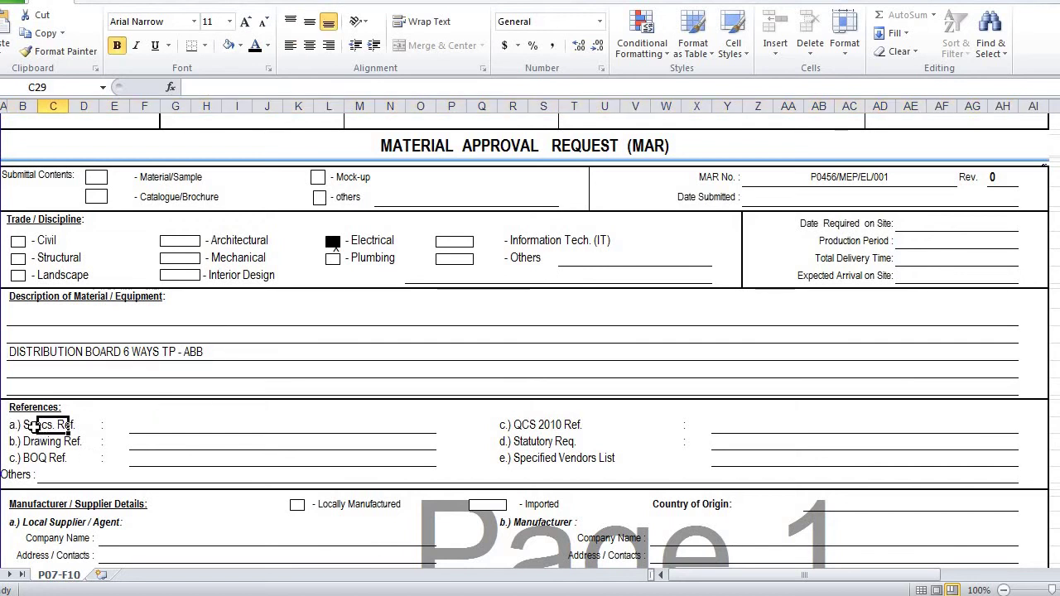
{"action": "left_click", "coordinate": [33, 428]}
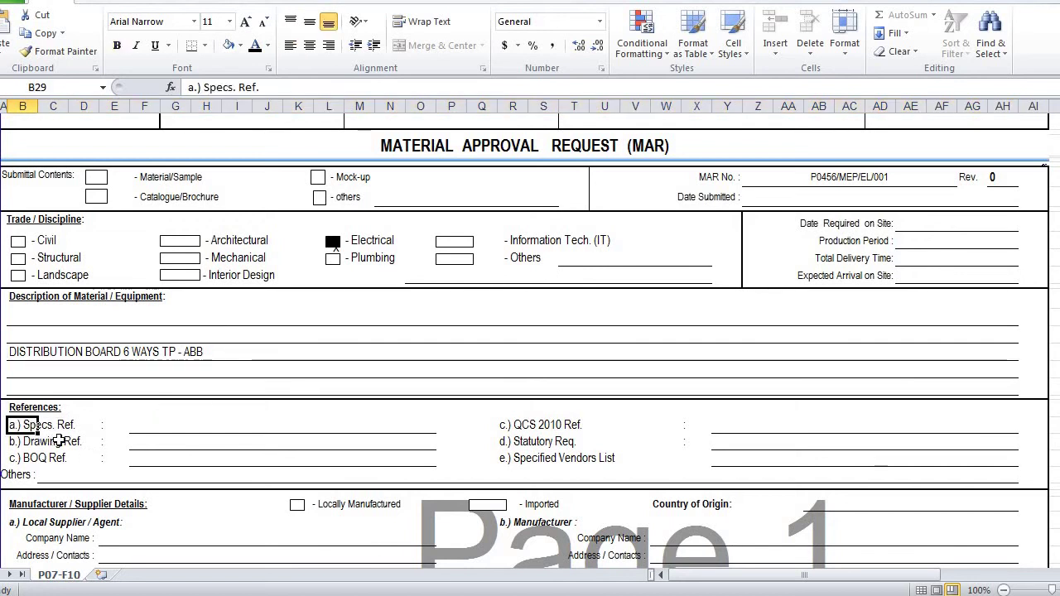
{"action": "left_click", "coordinate": [172, 430]}
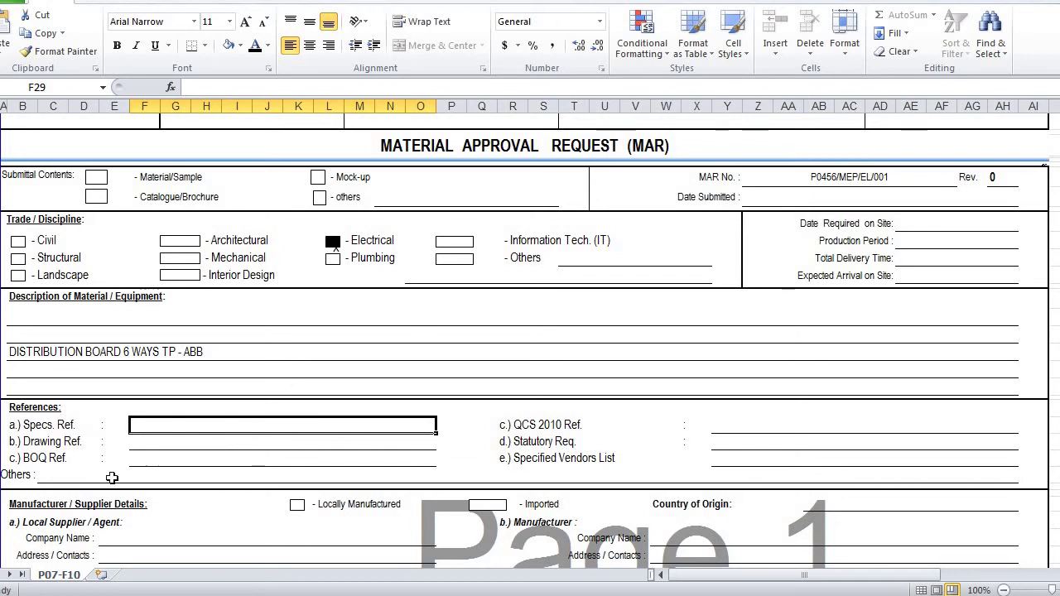
{"action": "left_click", "coordinate": [142, 446]}
{"action": "left_click", "coordinate": [163, 428]}
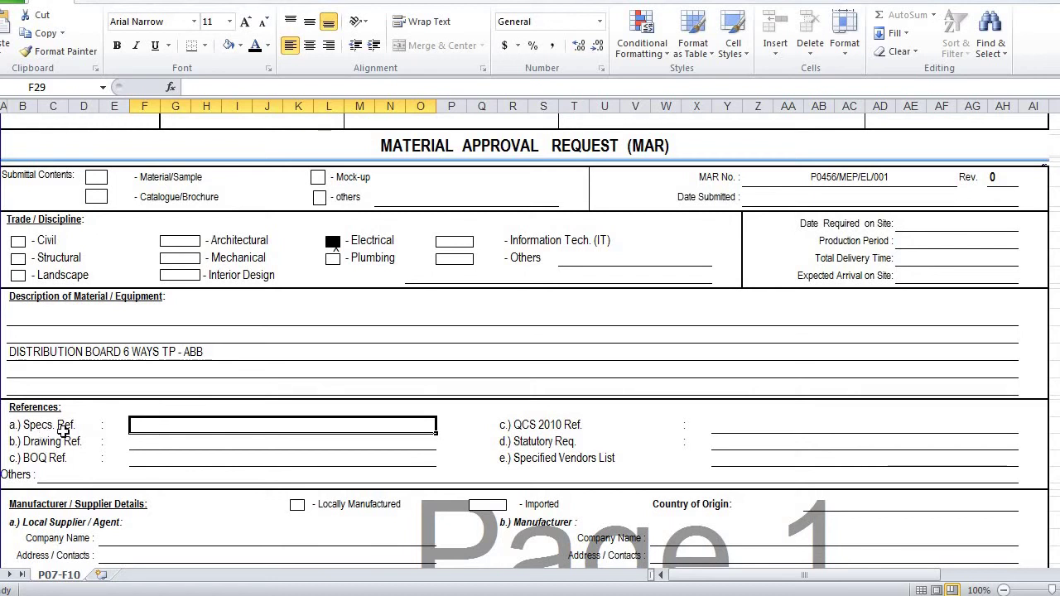
{"action": "left_click", "coordinate": [155, 443]}
{"action": "left_click", "coordinate": [156, 428]}
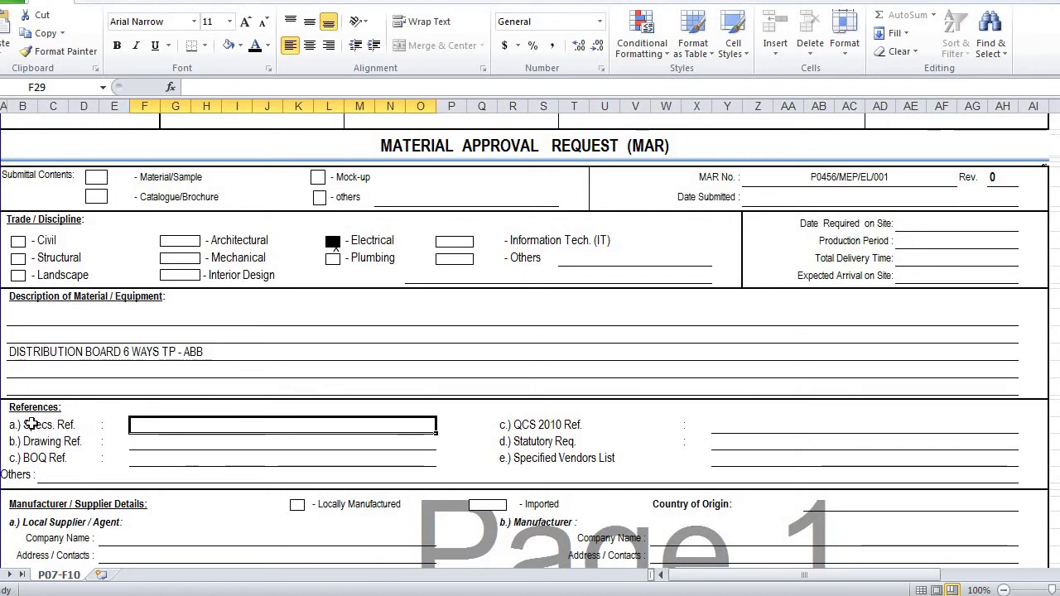
{"action": "left_click", "coordinate": [76, 351]}
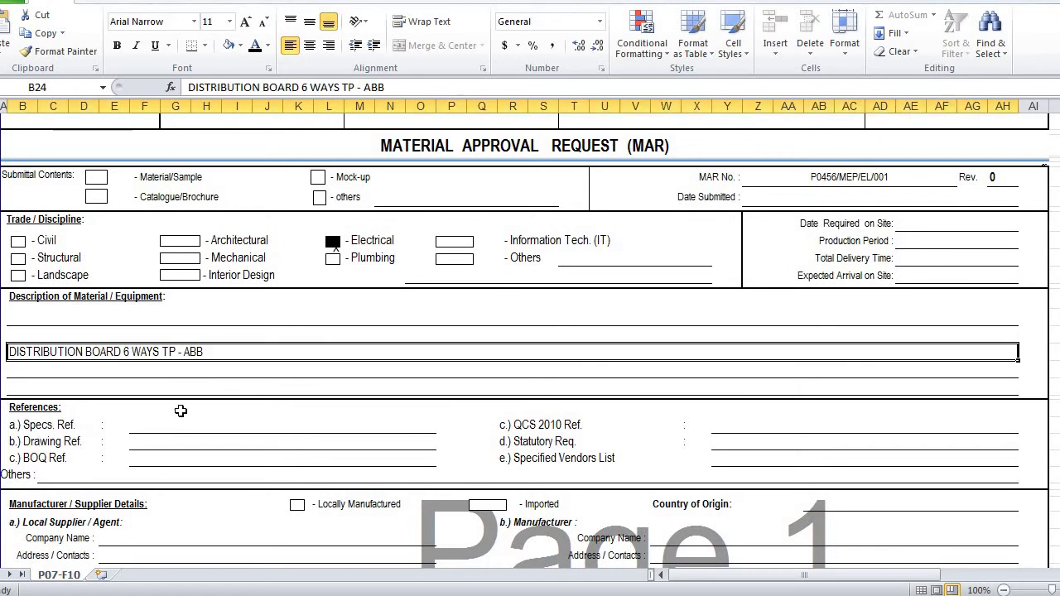
{"action": "left_click", "coordinate": [160, 429]}
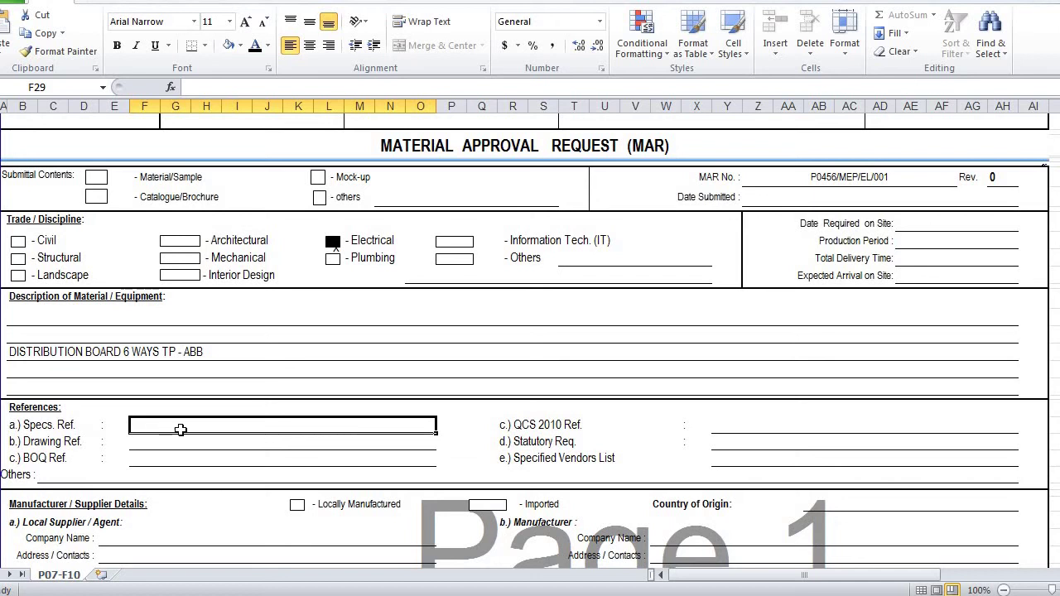
{"action": "left_click", "coordinate": [71, 444]}
{"action": "left_click", "coordinate": [157, 447]}
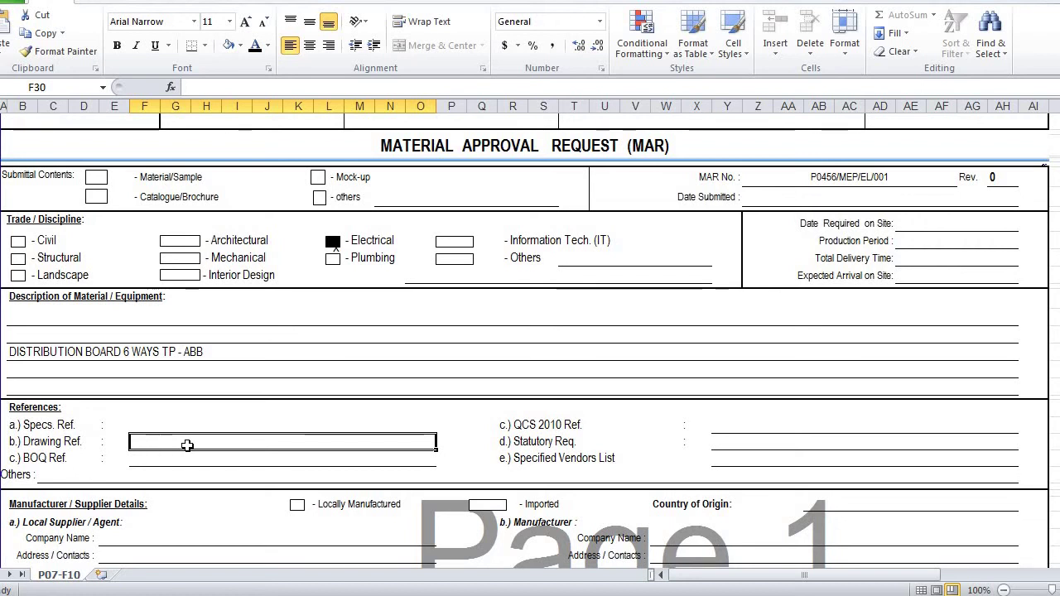
{"action": "left_click", "coordinate": [151, 473]}
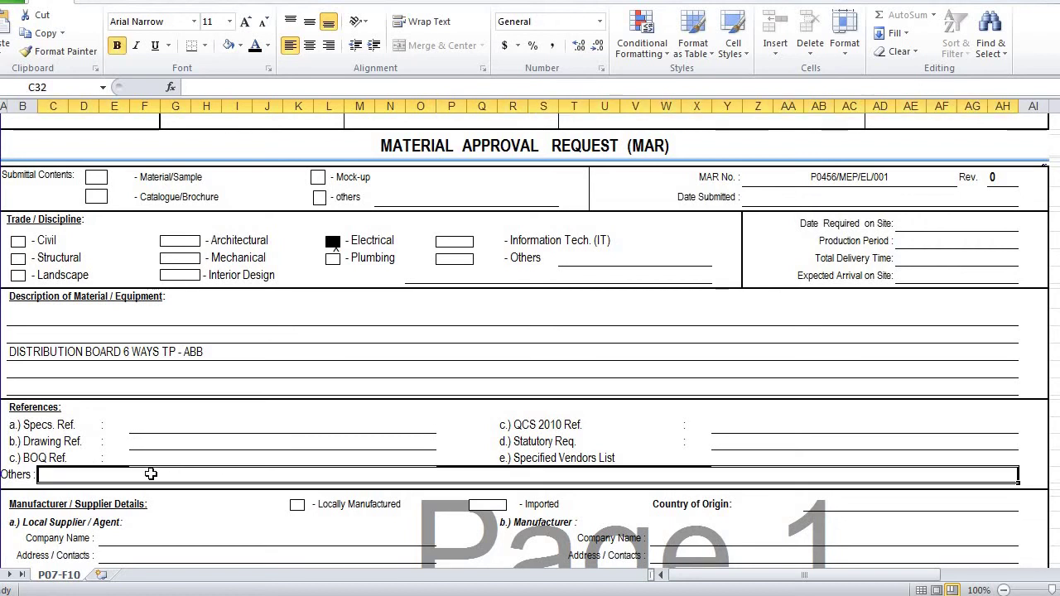
Step: Step through the BOQ Ref., Statutory Req. and Specified Vendors List lines down to Manufacturer / Supplier Details
{"action": "left_click", "coordinate": [133, 457]}
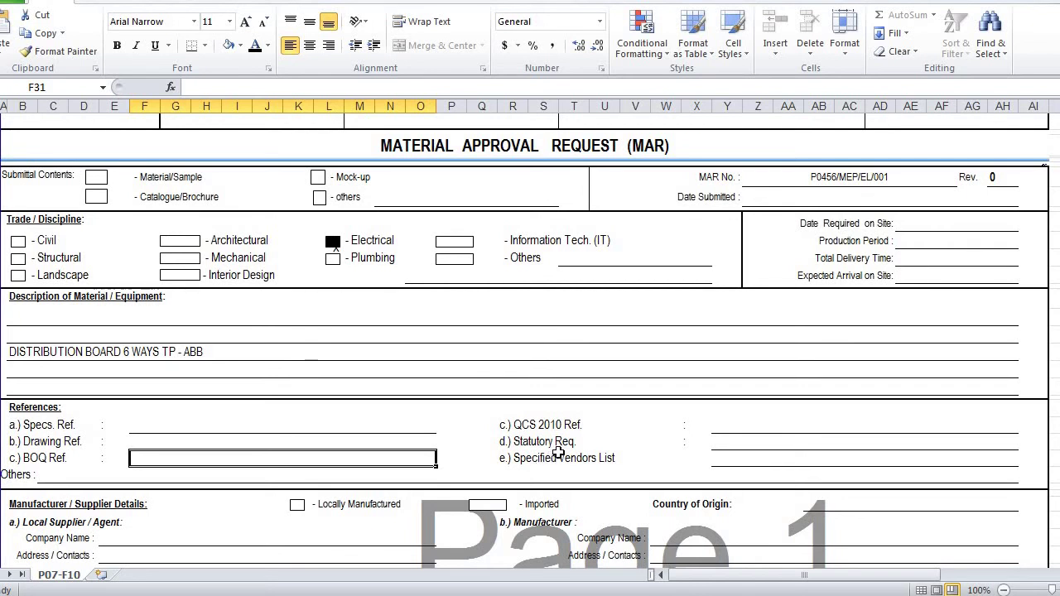
{"action": "left_click", "coordinate": [814, 446]}
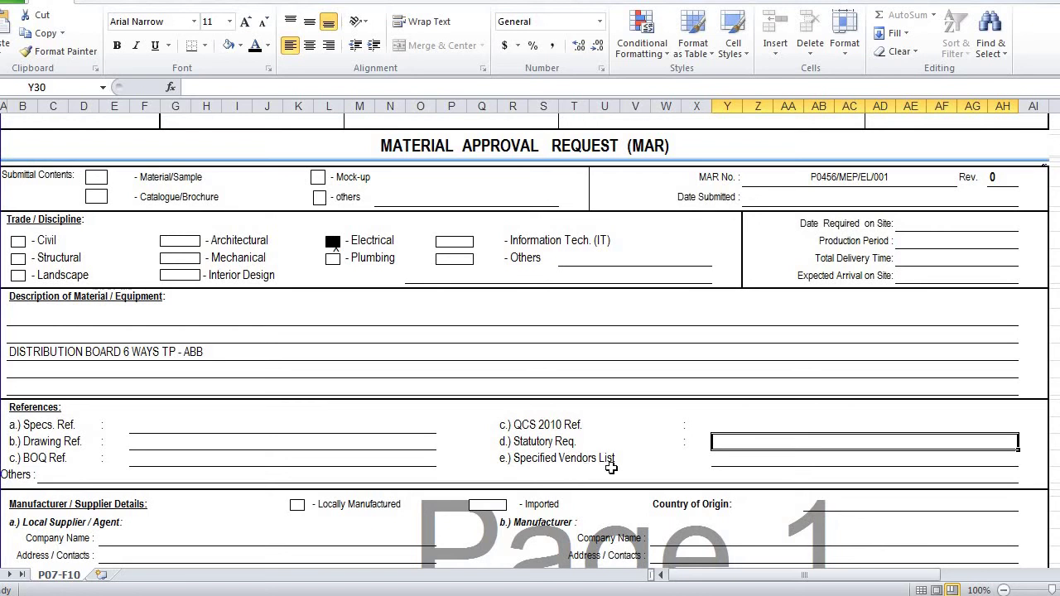
{"action": "left_click", "coordinate": [722, 462]}
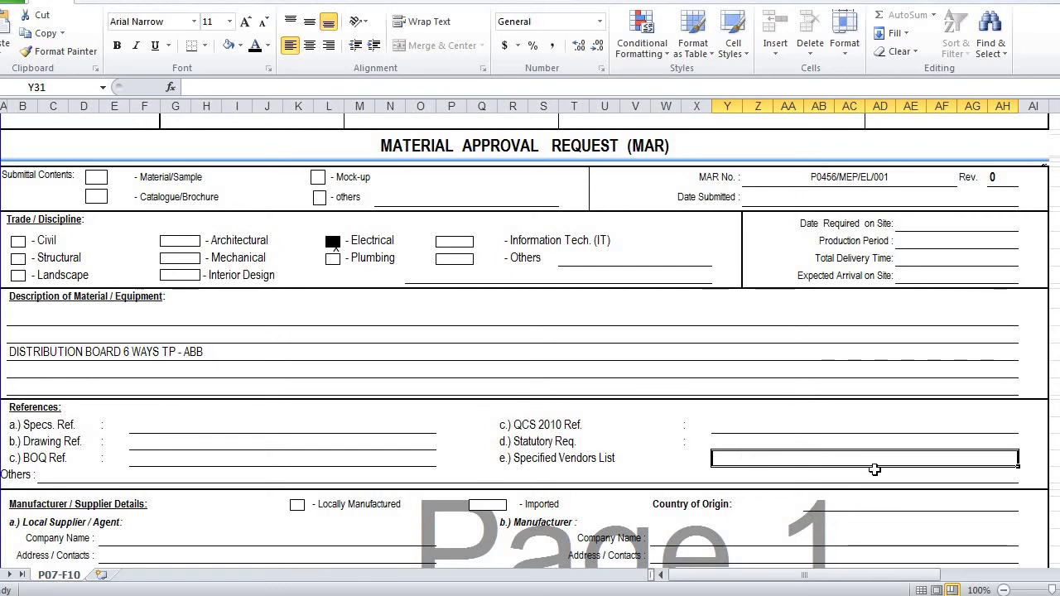
{"action": "scroll", "coordinate": [708, 422], "scroll_direction": "down", "scroll_amount": 1}
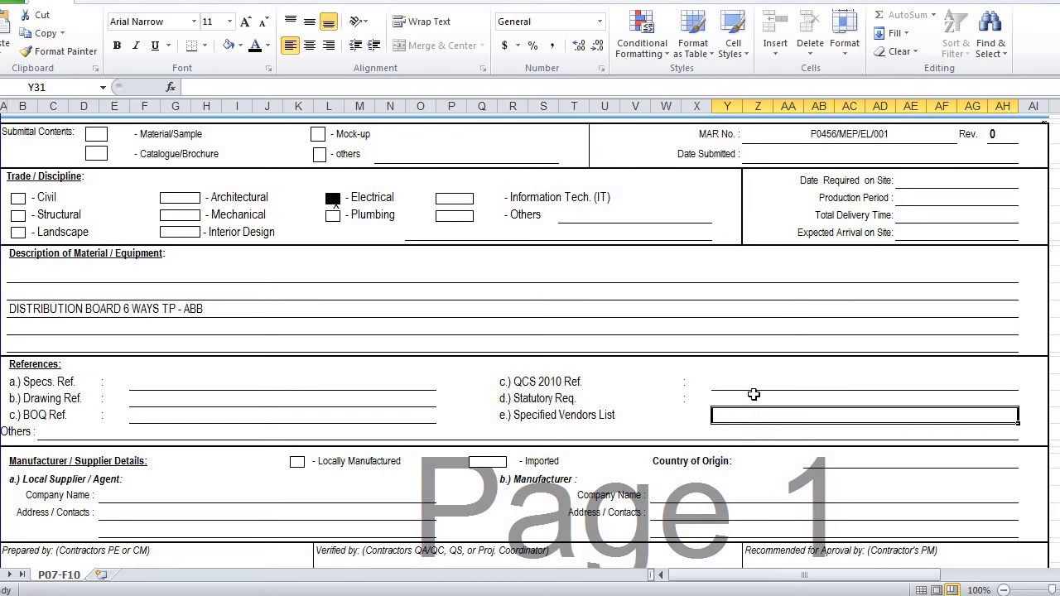
{"action": "scroll", "coordinate": [754, 394], "scroll_direction": "down", "scroll_amount": 3}
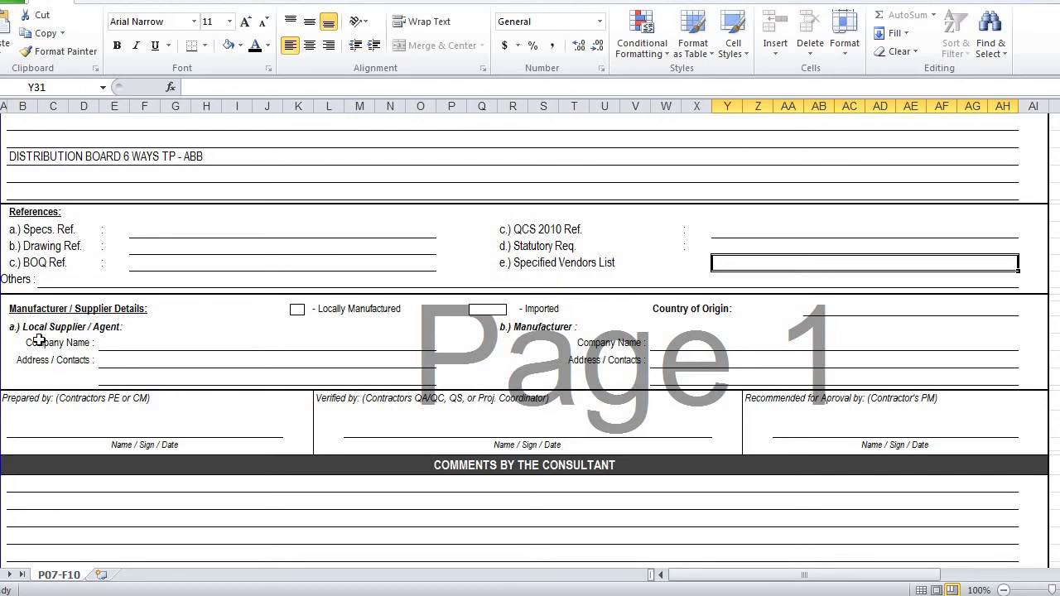
Step: Select the local supplier's Company Name cell E37 and scroll to the signature and consultant comment rows
{"action": "left_click", "coordinate": [106, 348]}
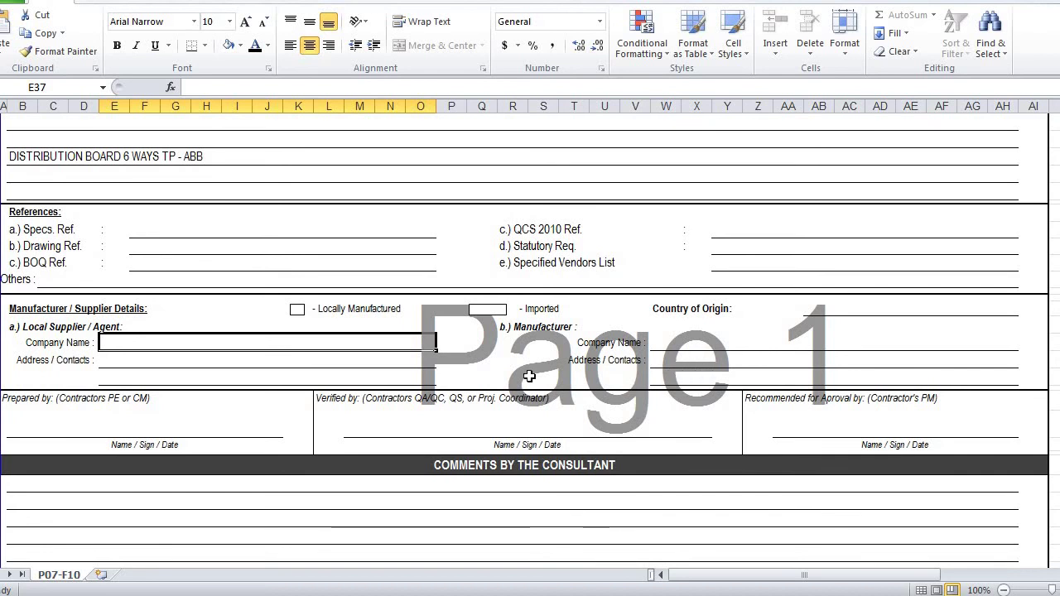
{"action": "scroll", "coordinate": [61, 438], "scroll_direction": "down", "scroll_amount": 2}
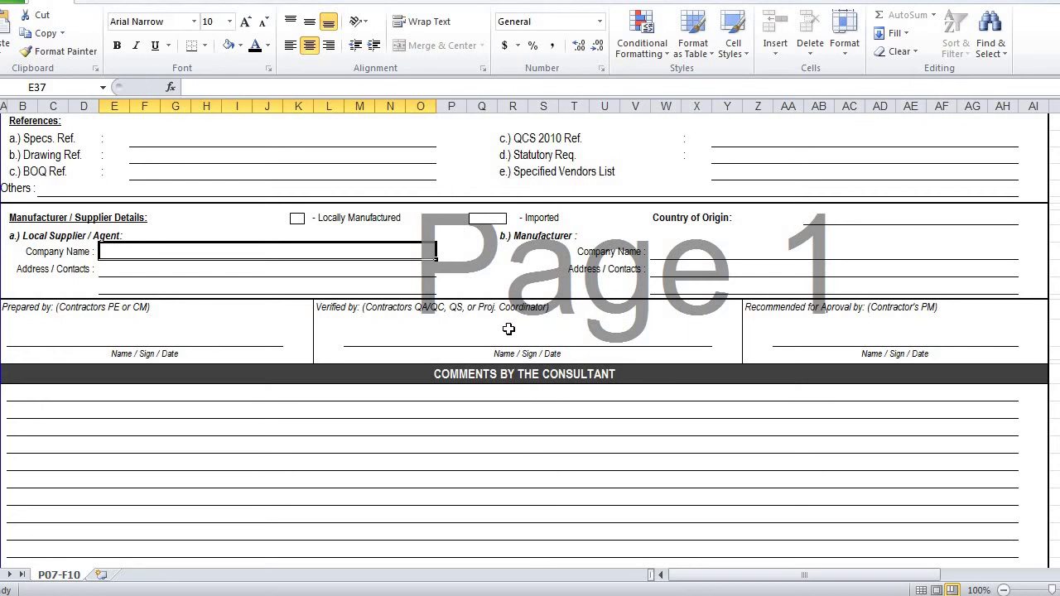
Step: Select the Verified by cell M42, then the Recommended for Approval cell AA42
{"action": "left_click", "coordinate": [492, 341]}
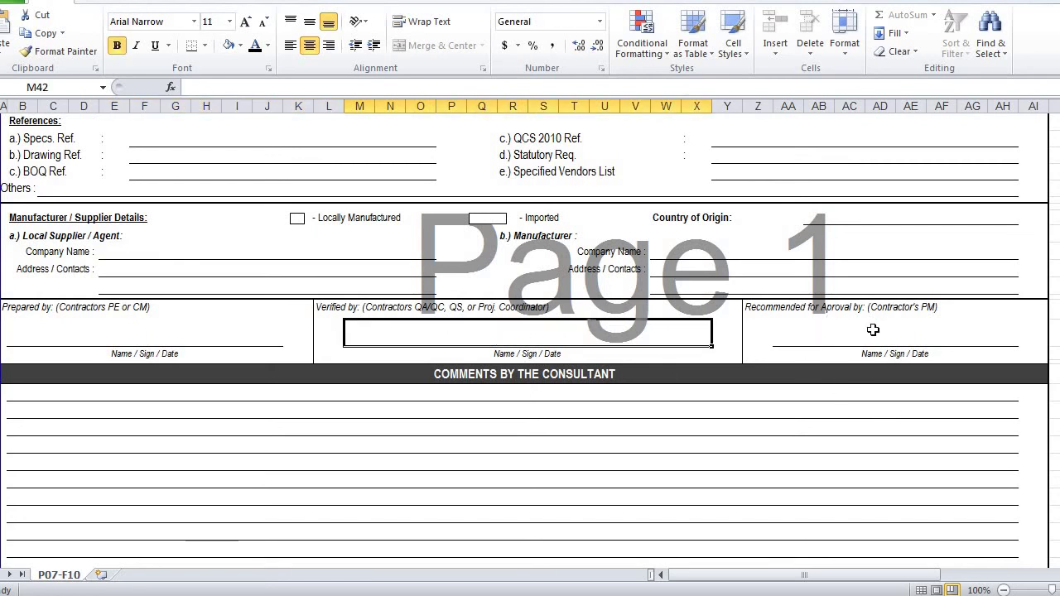
{"action": "left_click", "coordinate": [937, 325]}
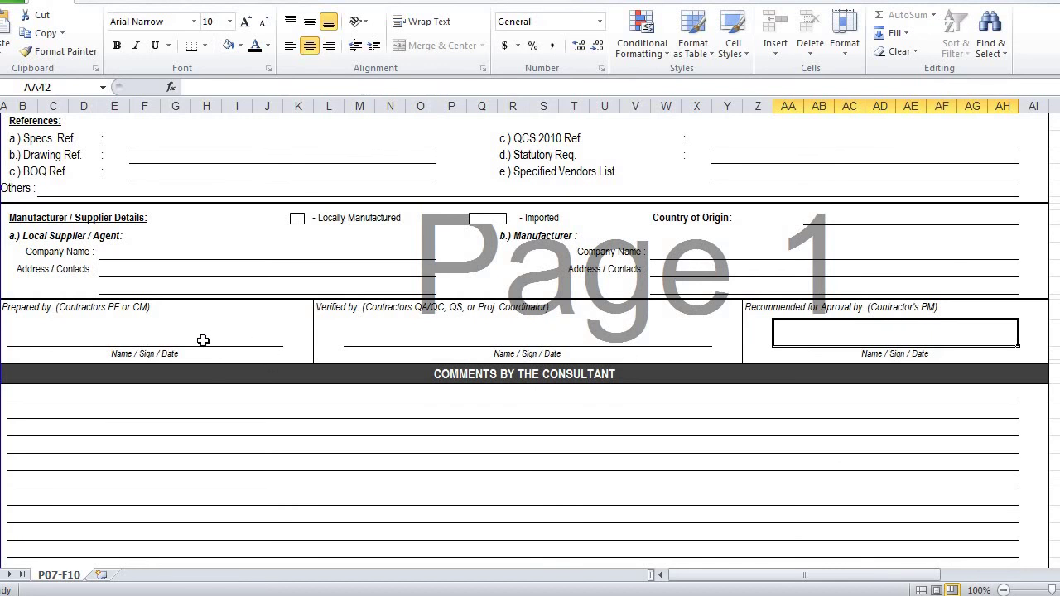
{"action": "scroll", "coordinate": [204, 339], "scroll_direction": "down", "scroll_amount": 1}
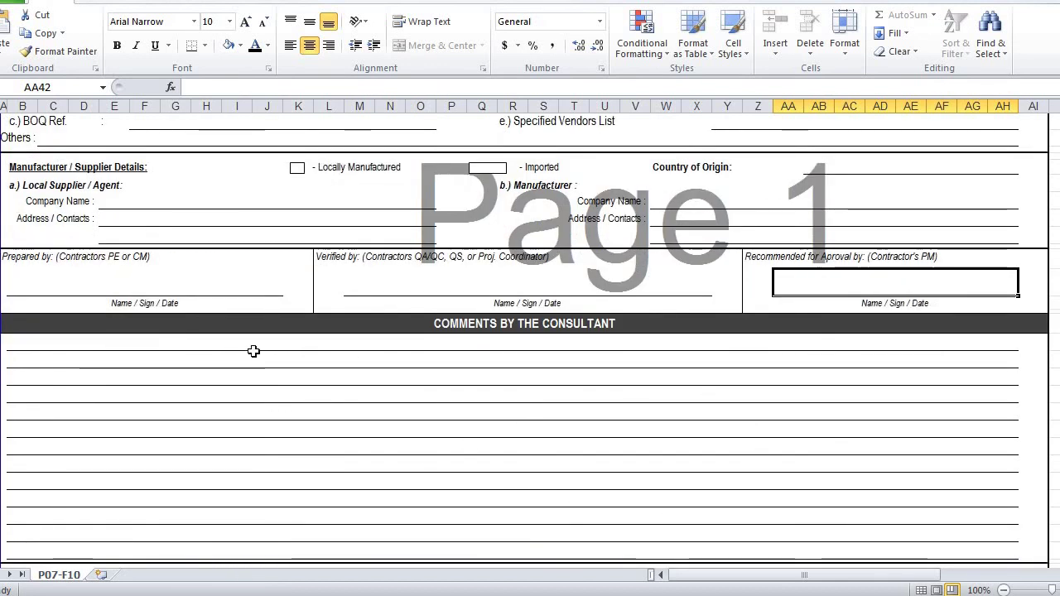
Step: Select the 13-row by 33-column consultant comments block, then review Submittal Status and signatures below
{"action": "left_click_drag", "start_coordinate": [265, 346], "coordinate": [629, 544]}
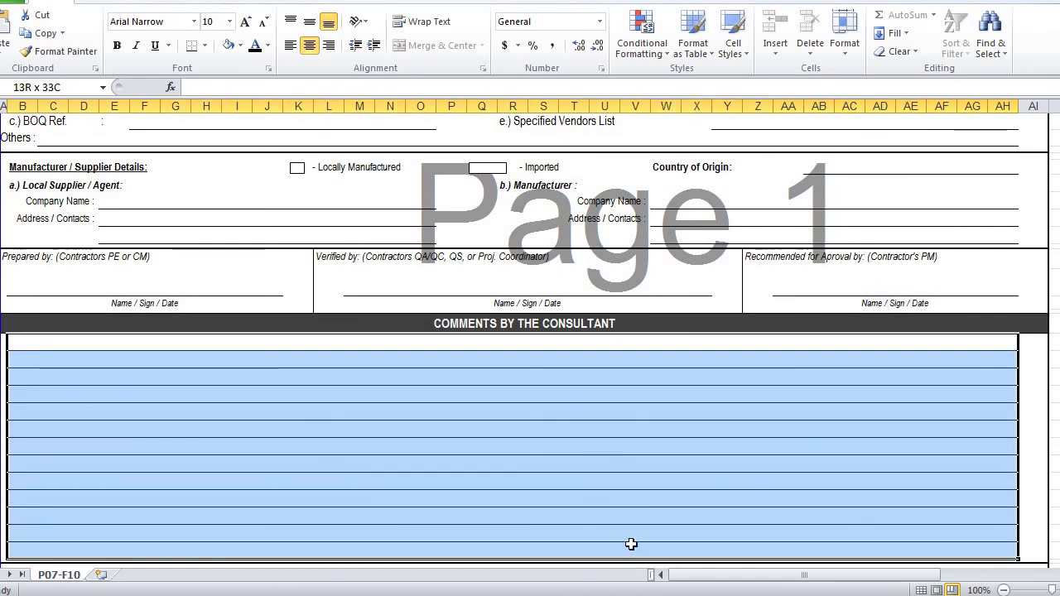
{"action": "scroll", "coordinate": [481, 357], "scroll_direction": "down", "scroll_amount": 1}
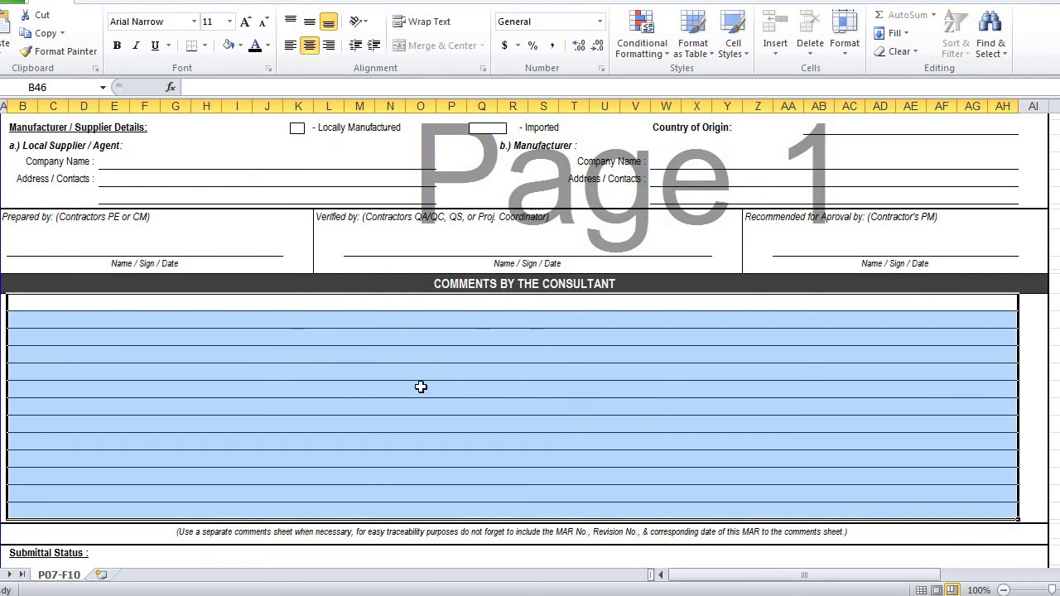
{"action": "scroll", "coordinate": [424, 386], "scroll_direction": "down", "scroll_amount": 3}
{"action": "scroll", "coordinate": [424, 386], "scroll_direction": "down", "scroll_amount": 1}
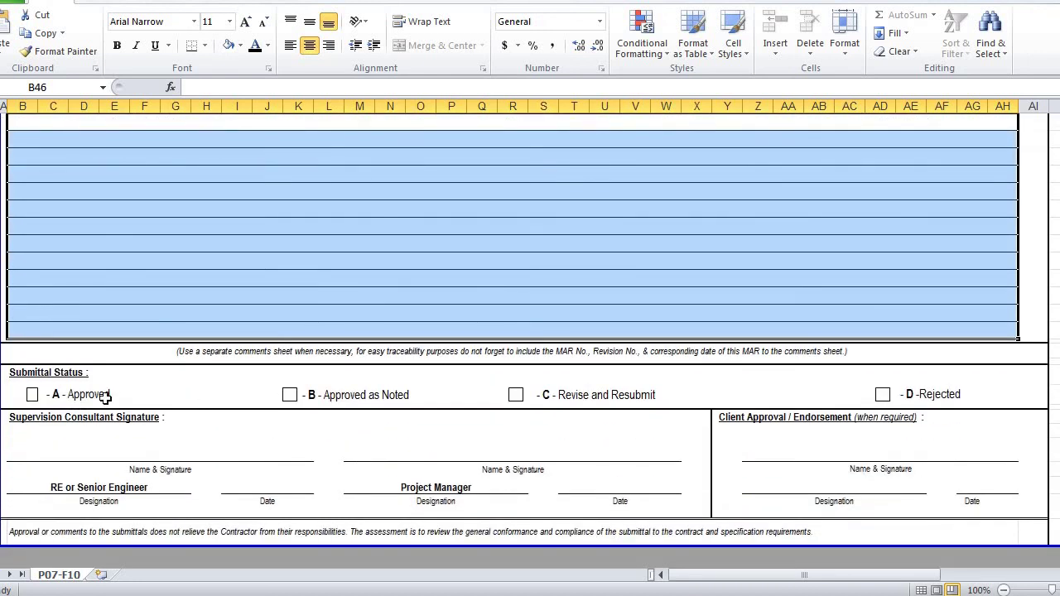
{"action": "scroll", "coordinate": [422, 296], "scroll_direction": "up", "scroll_amount": 2}
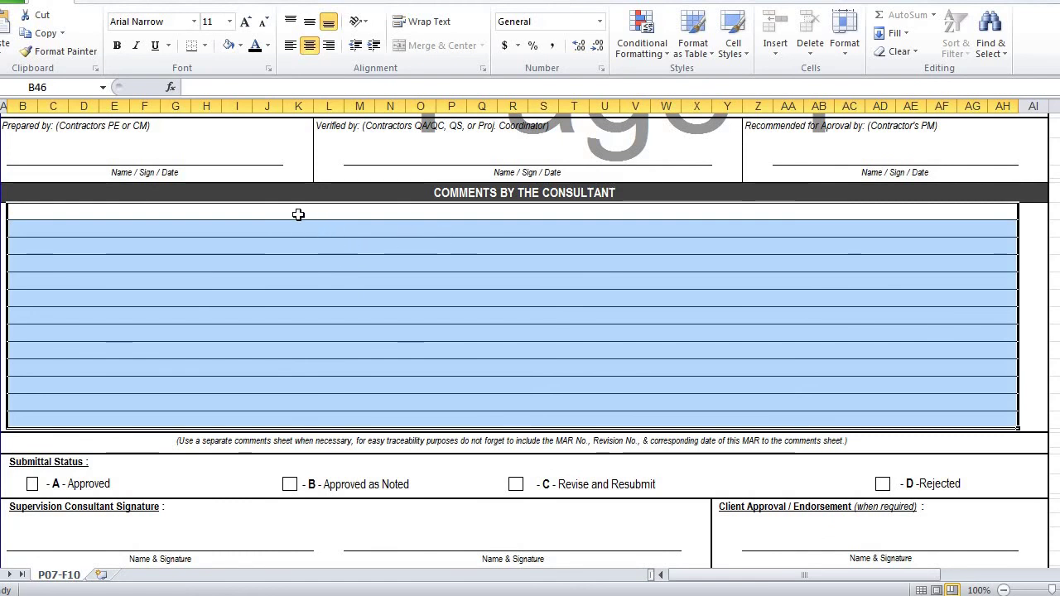
{"action": "scroll", "coordinate": [205, 429], "scroll_direction": "down", "scroll_amount": 2}
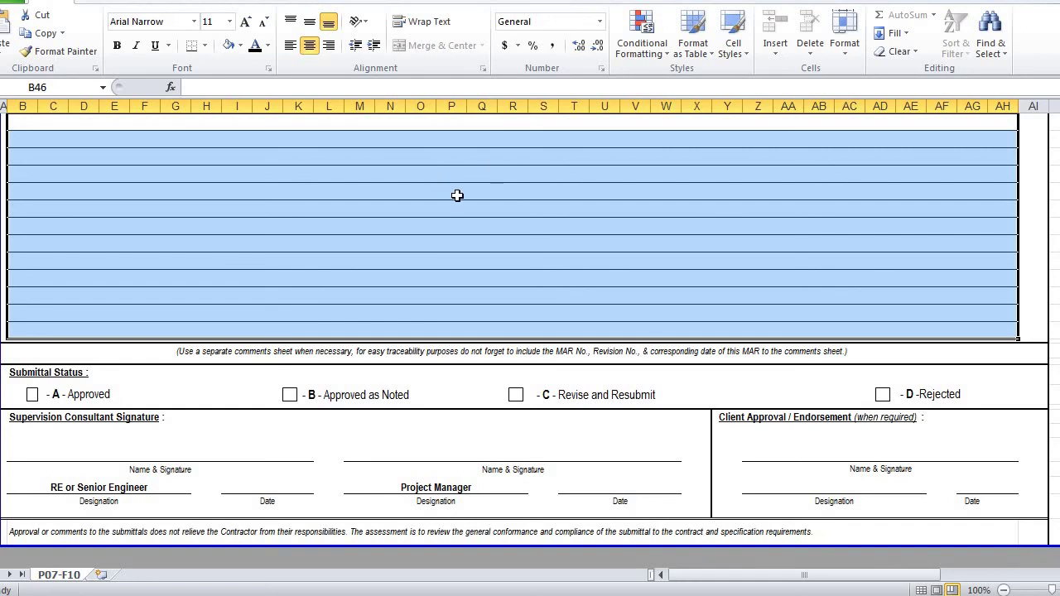
{"action": "scroll", "coordinate": [457, 196], "scroll_direction": "up", "scroll_amount": 1}
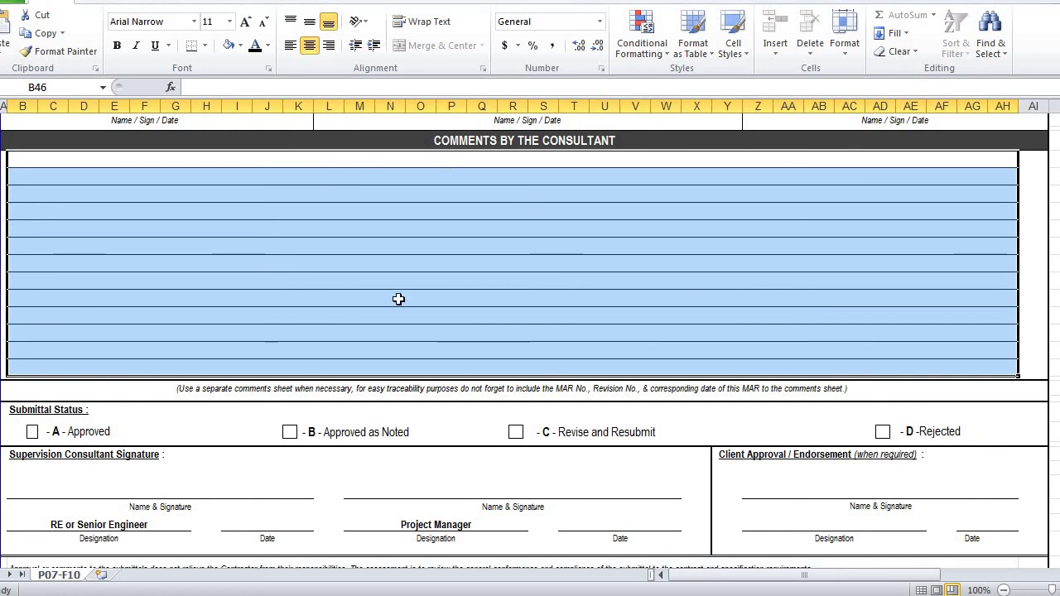
{"action": "scroll", "coordinate": [314, 310], "scroll_direction": "down", "scroll_amount": 3}
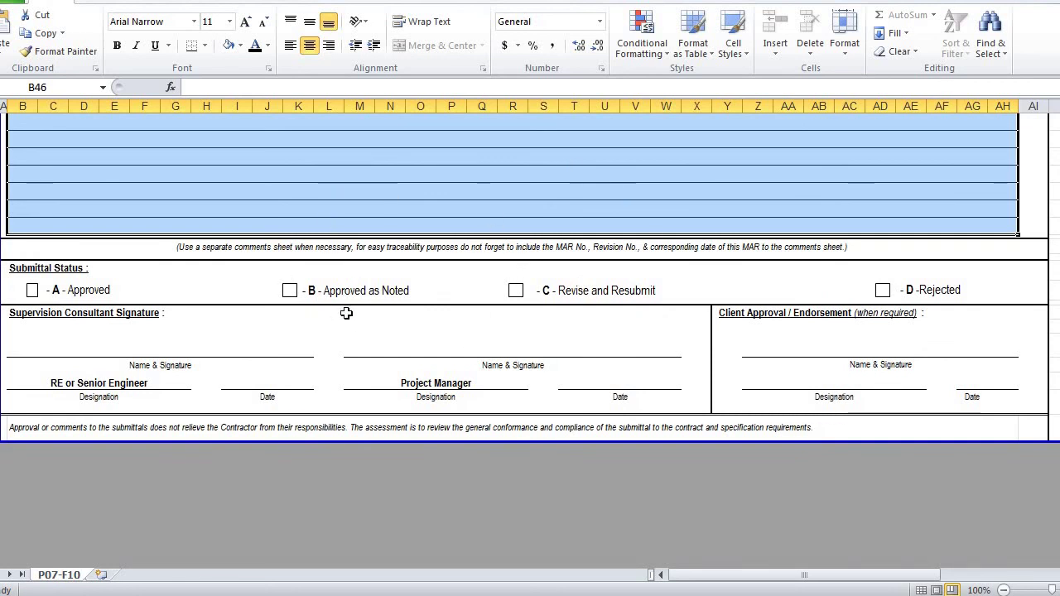
{"action": "scroll", "coordinate": [542, 281], "scroll_direction": "up", "scroll_amount": 10}
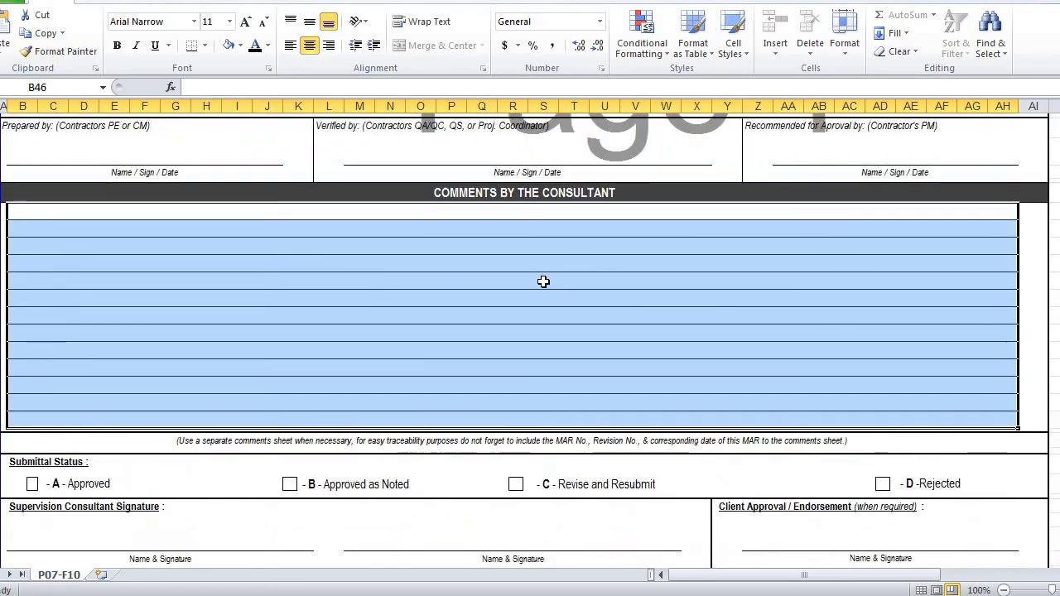
Step: Scroll back up to the ABC PROJECT header and MAR title at the top of the form
{"action": "scroll", "coordinate": [552, 290], "scroll_direction": "up", "scroll_amount": 6}
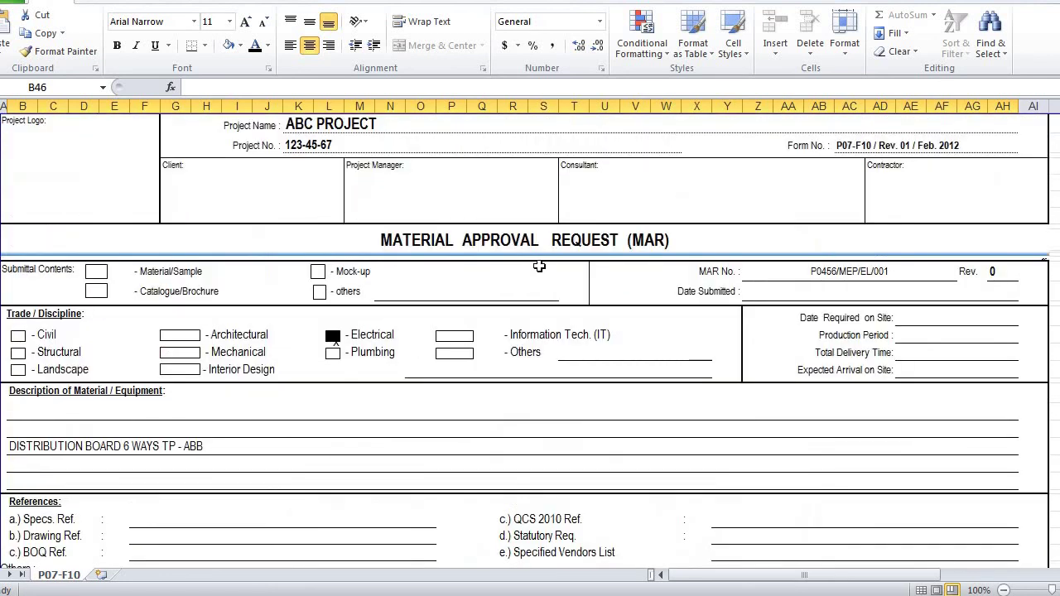